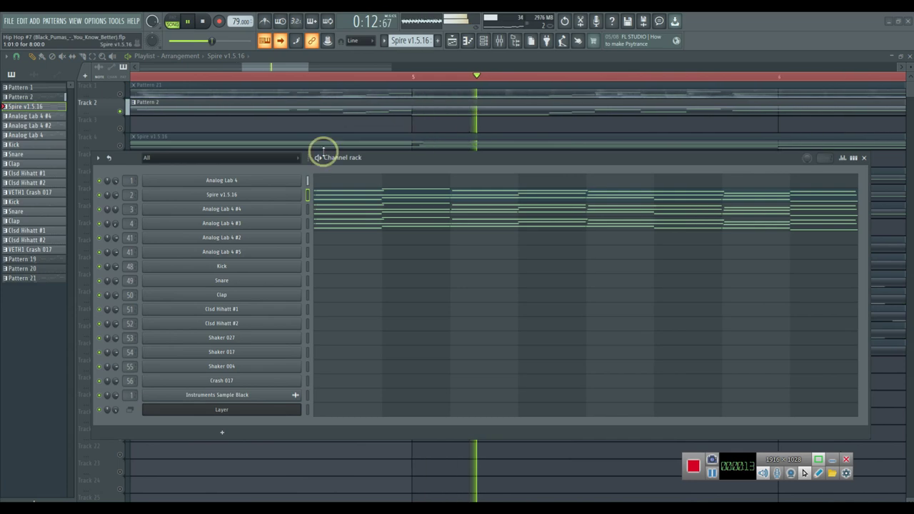
Select Pattern 2 and change the channel rack to its step sequencer view, closing the rack when done.
{"action": "left_click", "coordinate": [384, 41]}
{"action": "left_click", "coordinate": [386, 72]}
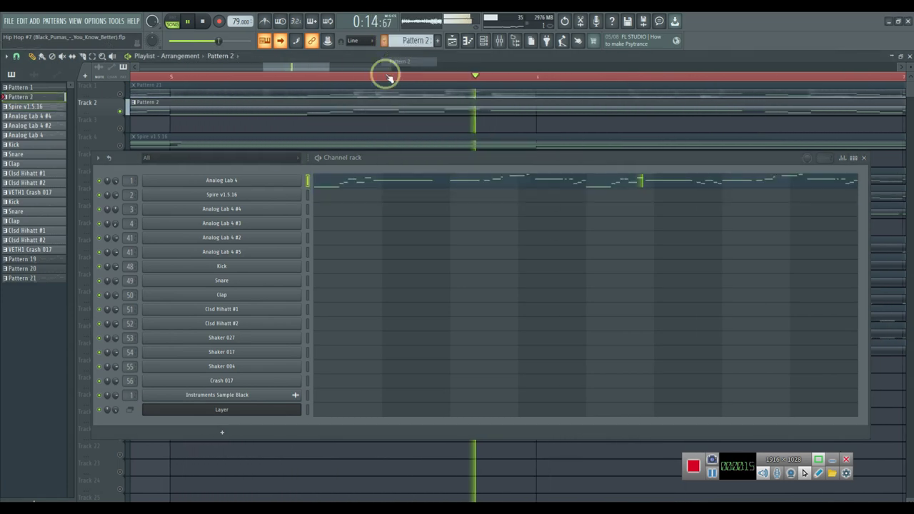
{"action": "left_click", "coordinate": [853, 160]}
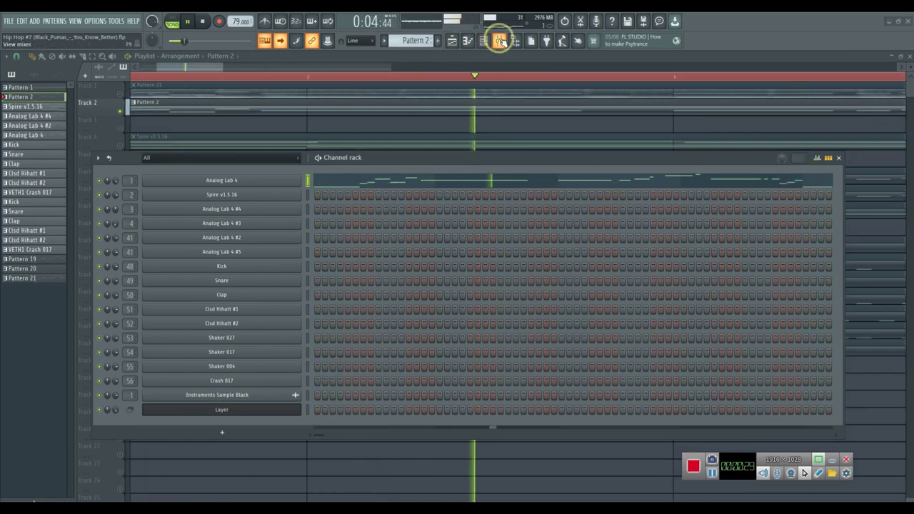
{"action": "left_click", "coordinate": [840, 159]}
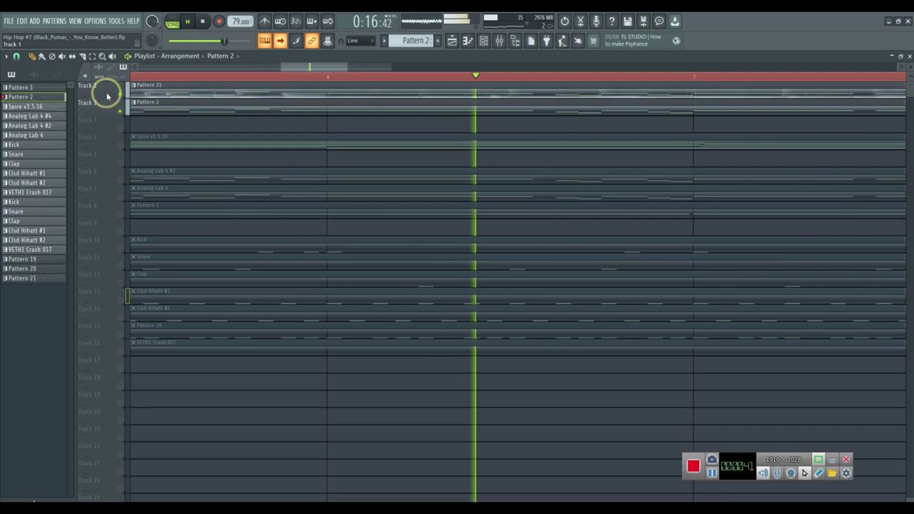
Adjust the volume of the Analog Lab 4 channel in the channel rack and close the rack.
{"action": "mouse_move", "coordinate": [103, 95]}
{"action": "left_mouse_down"}
{"action": "mouse_move", "coordinate": [96, 131]}
{"action": "mouse_move", "coordinate": [104, 96]}
{"action": "left_mouse_up"}
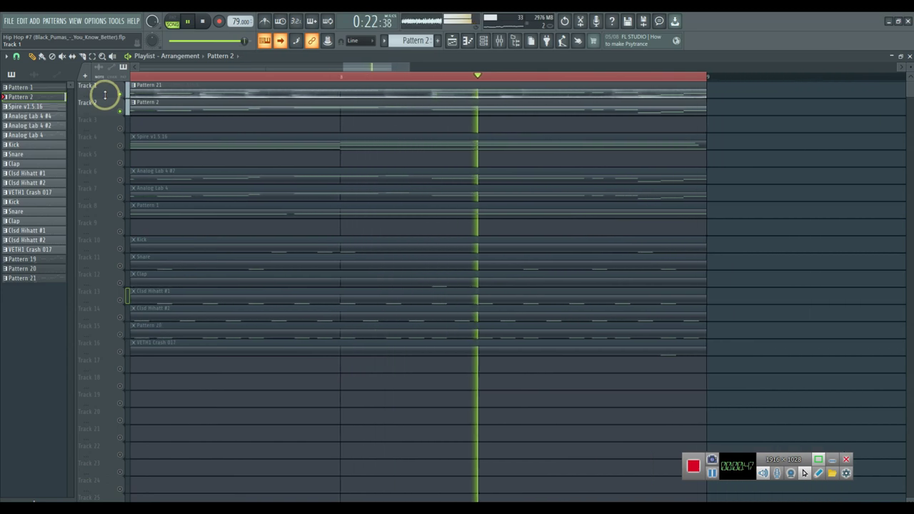
{"action": "left_click", "coordinate": [483, 41]}
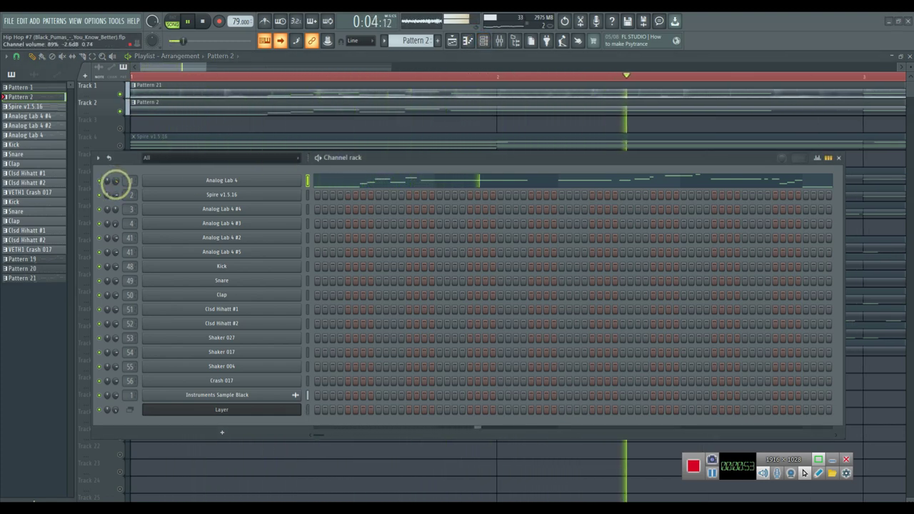
{"action": "left_click", "coordinate": [839, 159]}
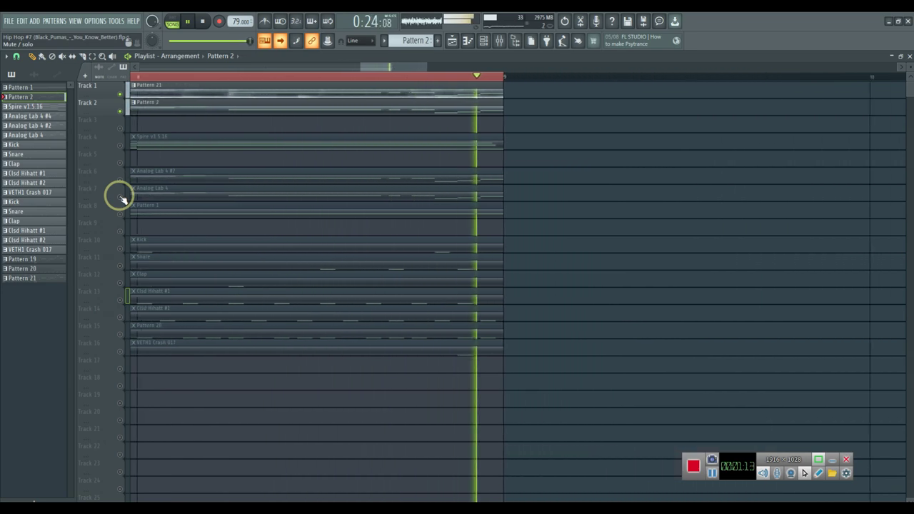
Unmute playlist Track 7 (Analog Lab 4) and Track 6 (Analog Lab 4 #2).
{"action": "left_click", "coordinate": [122, 197]}
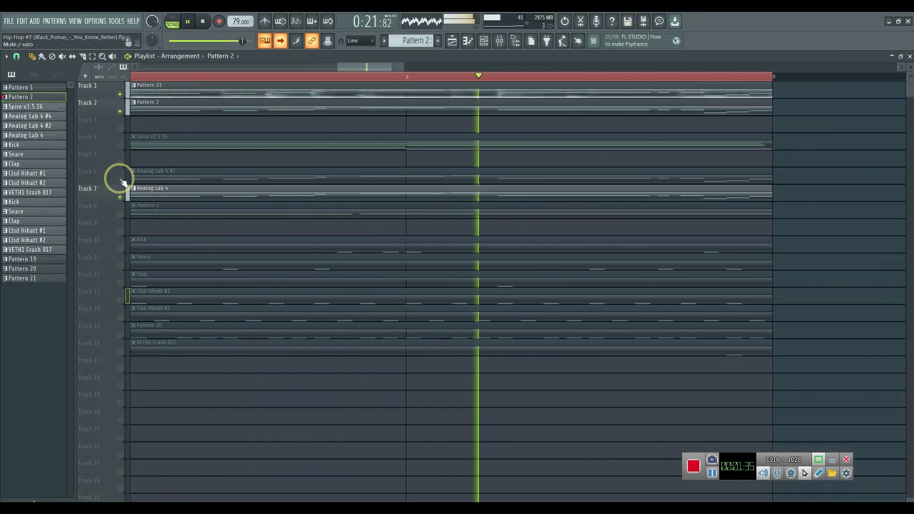
{"action": "left_click", "coordinate": [120, 179]}
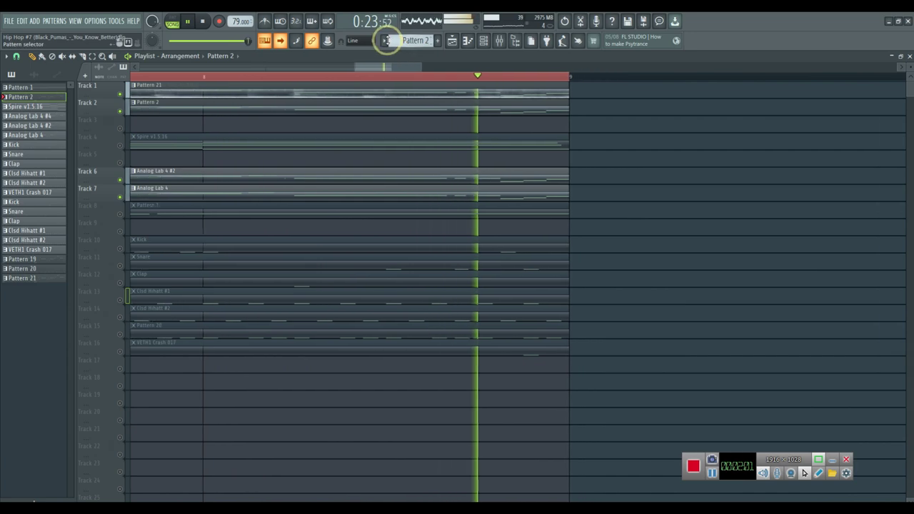
Open the Spire v1.5.16 pattern in the piano roll and play its chords in pattern mode.
{"action": "left_click", "coordinate": [384, 41]}
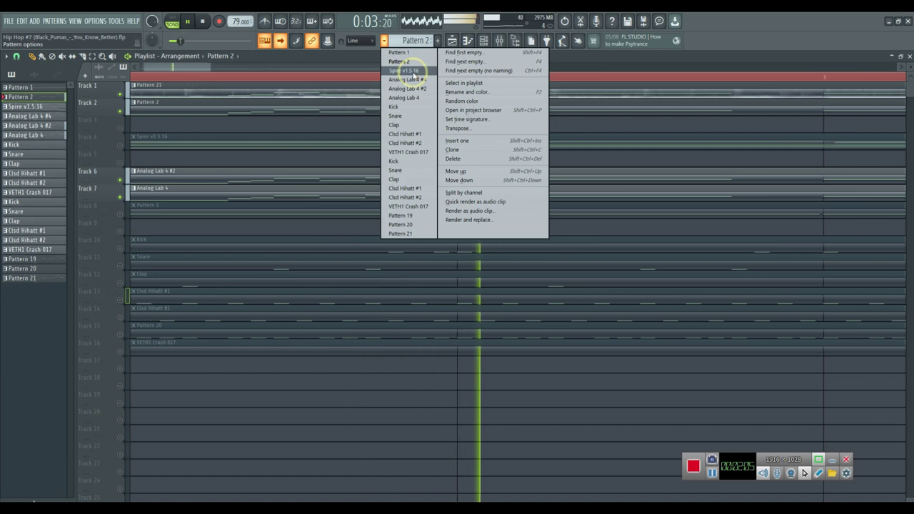
{"action": "left_click", "coordinate": [410, 71]}
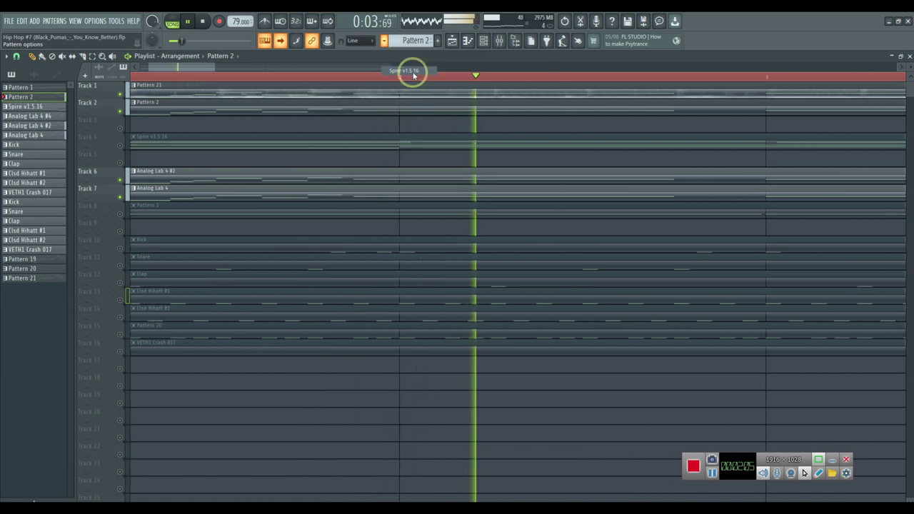
{"action": "left_click", "coordinate": [468, 40]}
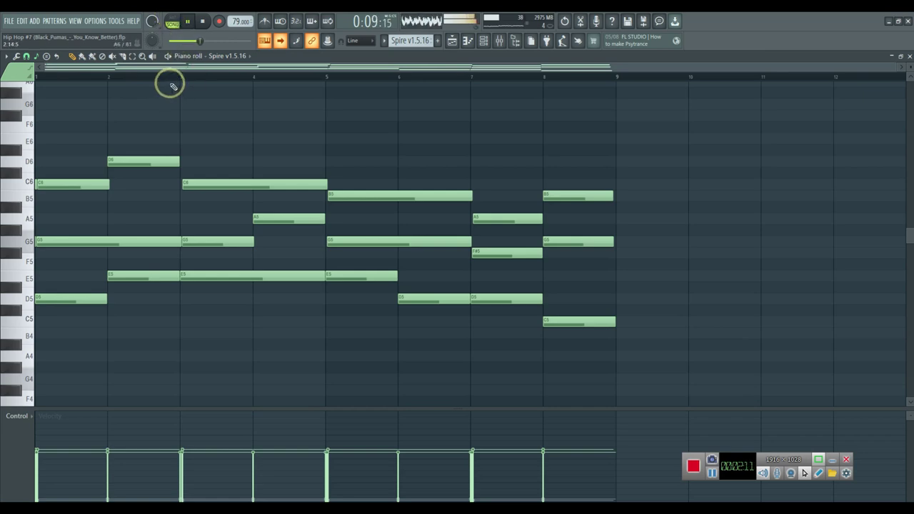
{"action": "scroll", "coordinate": [169, 77], "scroll_direction": "up", "scroll_amount": 8}
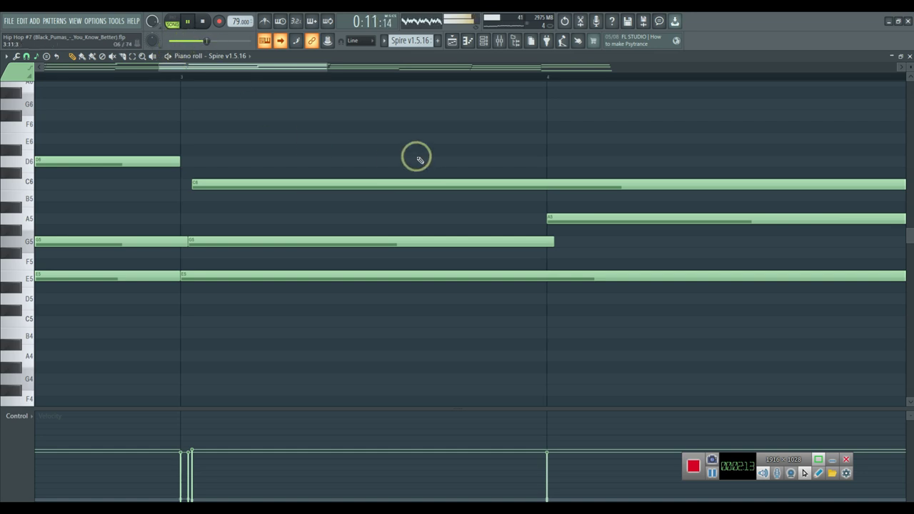
{"action": "scroll", "coordinate": [907, 69], "scroll_direction": "down", "scroll_amount": 3}
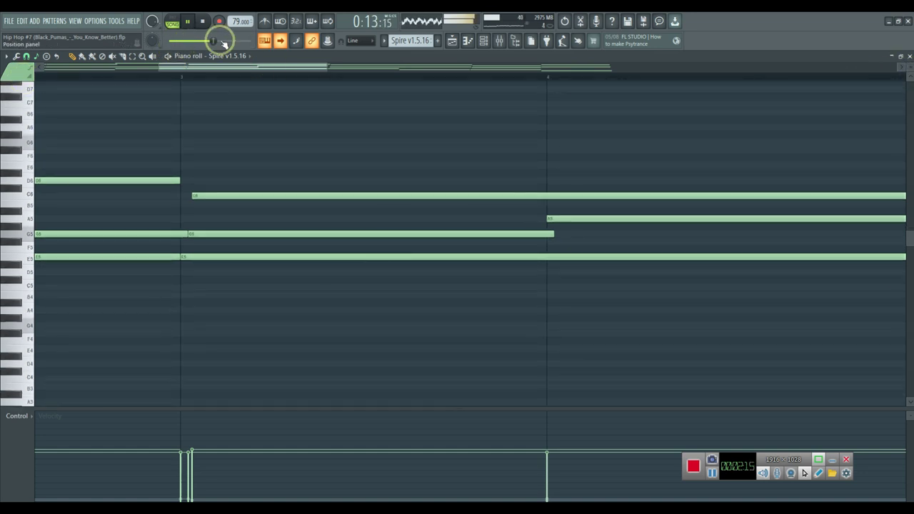
{"action": "left_click", "coordinate": [173, 22]}
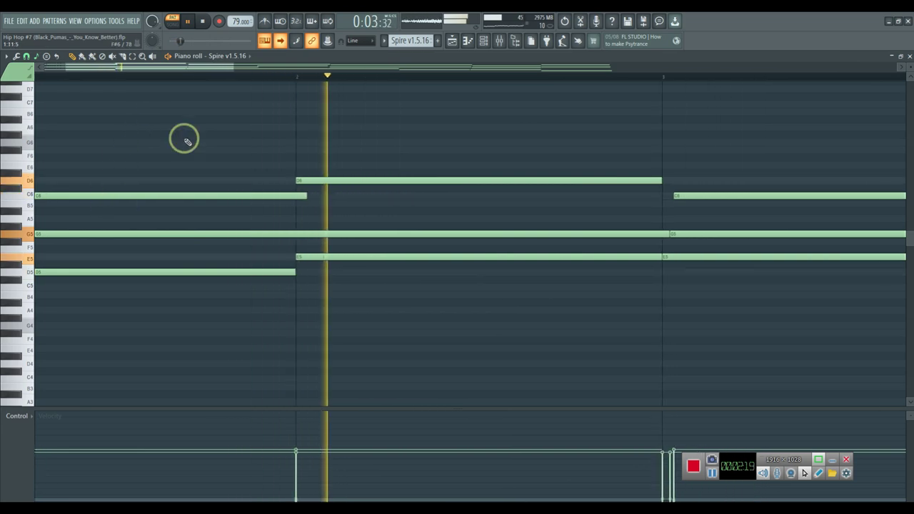
{"action": "scroll", "coordinate": [285, 75], "scroll_direction": "down", "scroll_amount": 5}
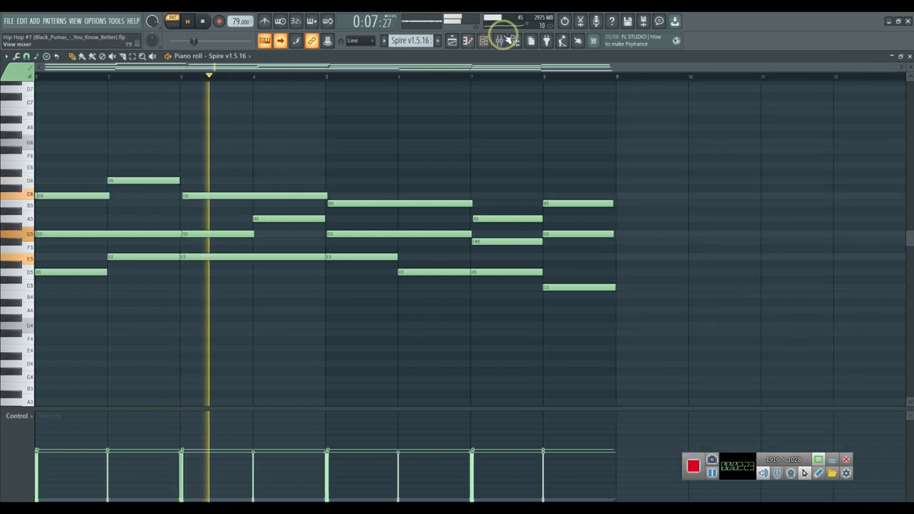
Solo the Kick on playlist Track 10 and unmute the remaining percussion on Tracks 11 to 16.
{"action": "left_click", "coordinate": [450, 40]}
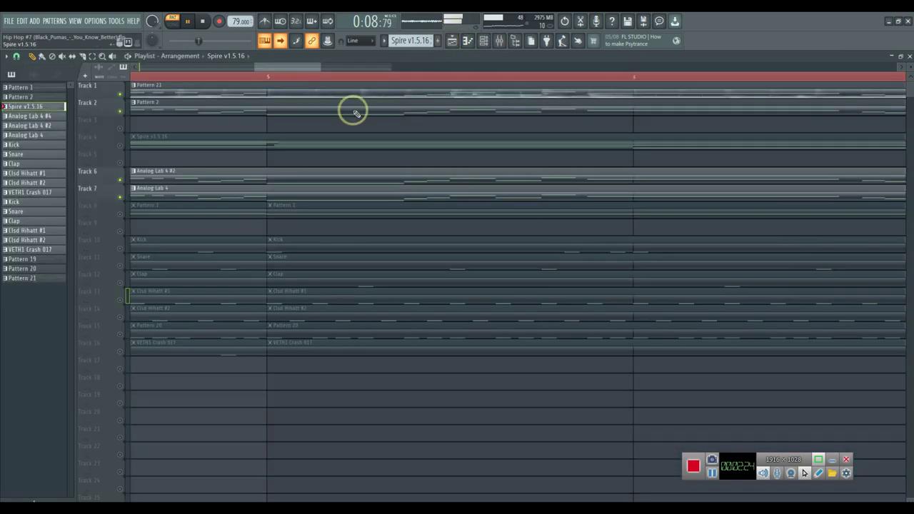
{"action": "right_click", "coordinate": [120, 248]}
{"action": "left_click", "coordinate": [120, 265]}
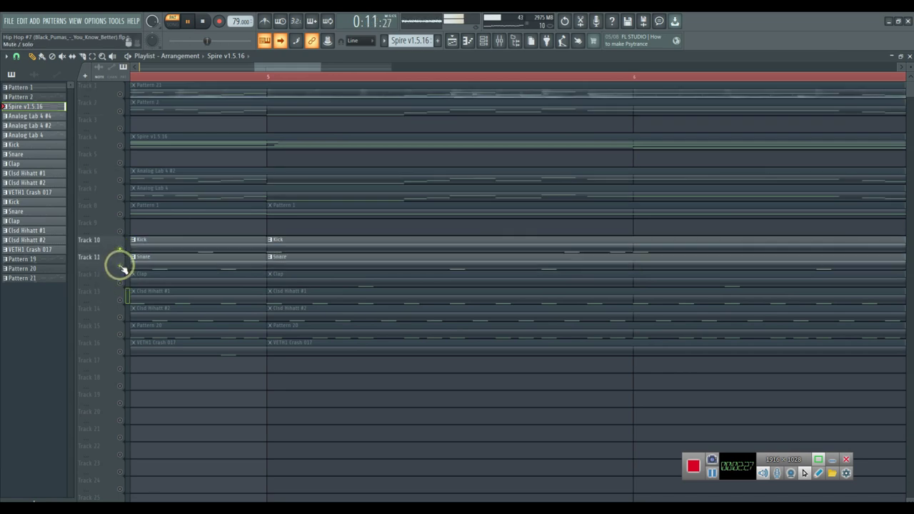
{"action": "left_click", "coordinate": [120, 283]}
{"action": "left_click", "coordinate": [120, 299]}
{"action": "left_click", "coordinate": [120, 317]}
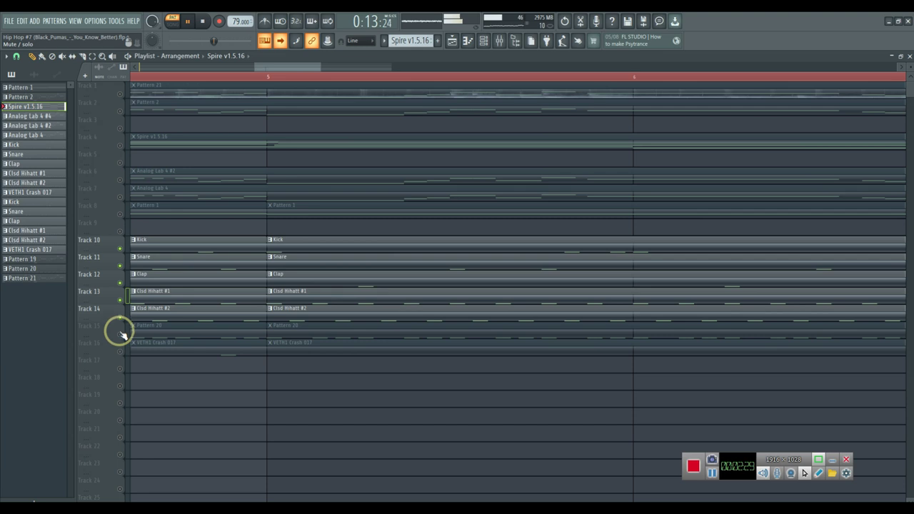
{"action": "left_click", "coordinate": [120, 334]}
{"action": "left_click", "coordinate": [120, 352]}
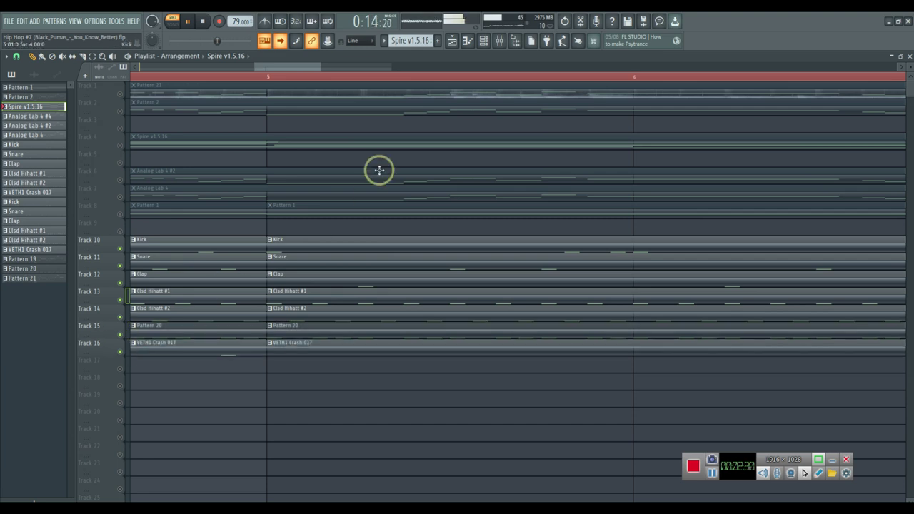
Examine the Spire v1.5.16 chord notes in the piano roll, along with the channel rack and the mixer.
{"action": "left_click", "coordinate": [475, 43]}
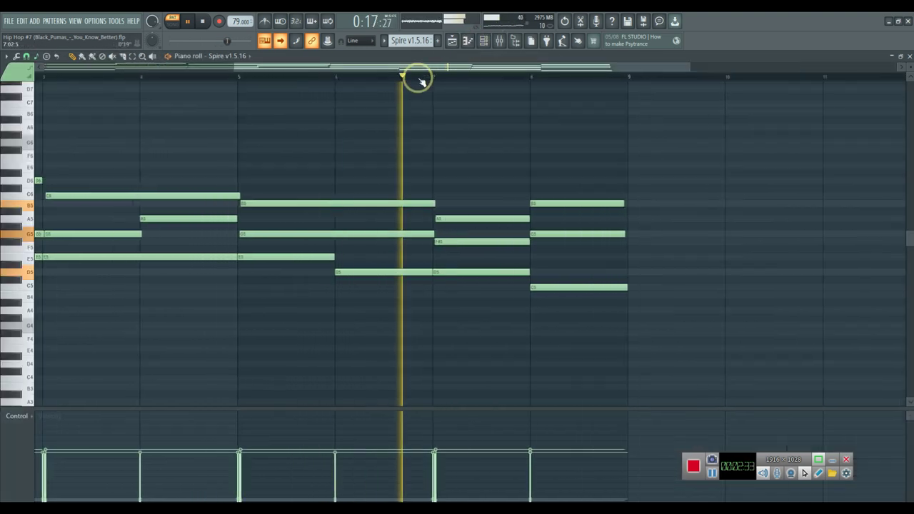
{"action": "left_click", "coordinate": [483, 41]}
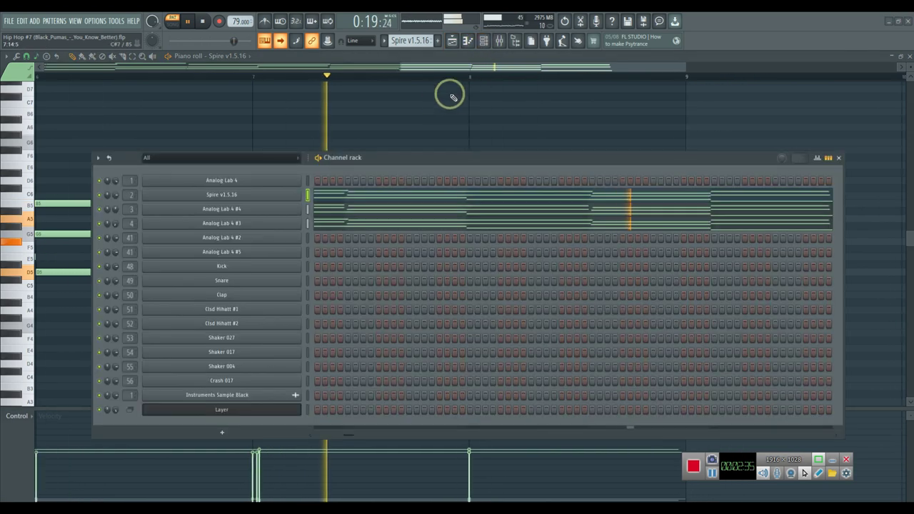
{"action": "left_click", "coordinate": [839, 159]}
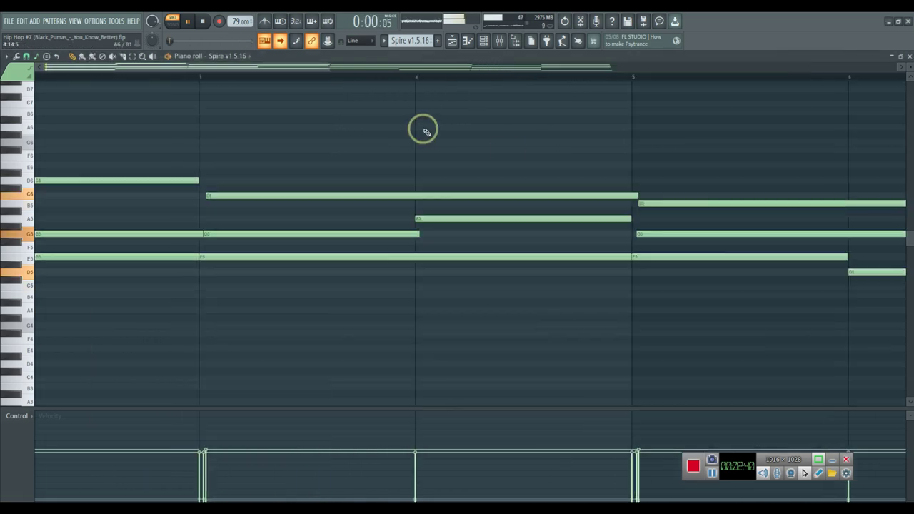
{"action": "left_click", "coordinate": [503, 41]}
{"action": "left_click", "coordinate": [502, 41]}
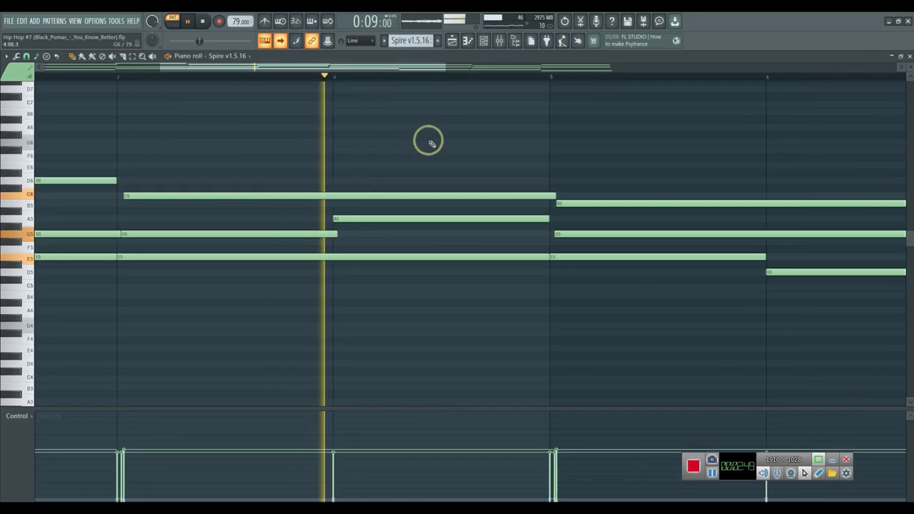
Return to the playlist and switch playback to song mode to hear the drum tracks.
{"action": "left_click", "coordinate": [451, 41]}
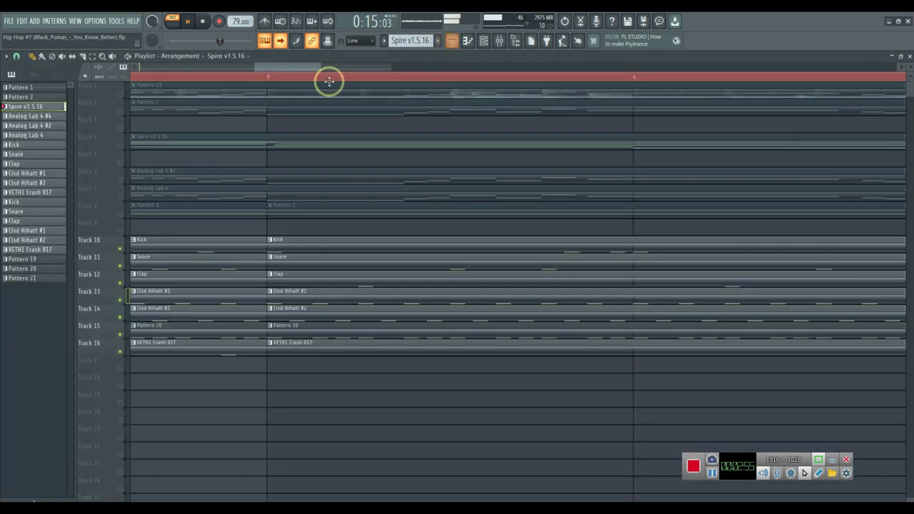
{"action": "left_click", "coordinate": [173, 24]}
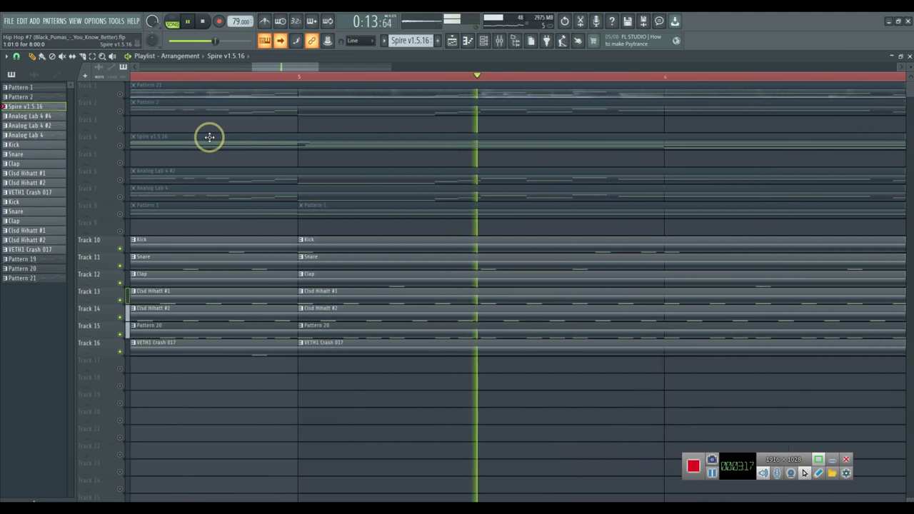
Set the volume of mixer track Insert 56 to about 56% and return to the playlist.
{"action": "left_click", "coordinate": [499, 41]}
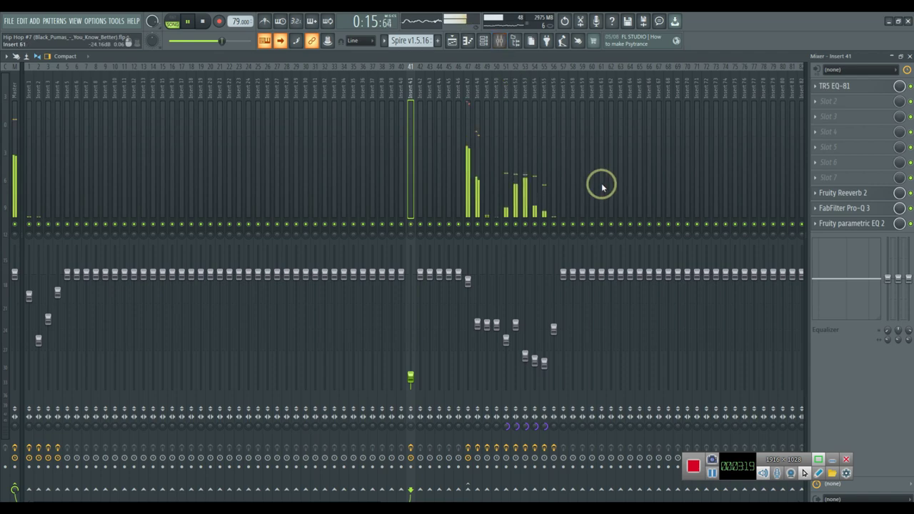
{"action": "left_click", "coordinate": [553, 209]}
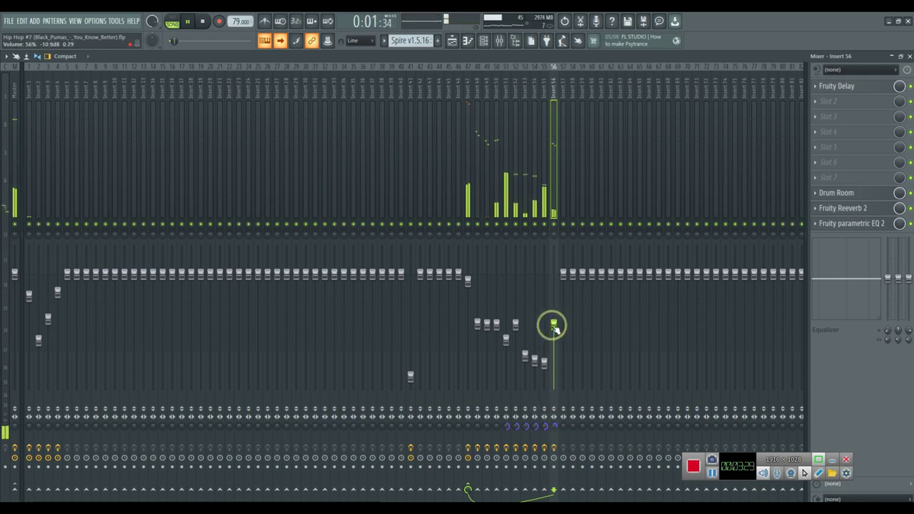
{"action": "left_click", "coordinate": [452, 40]}
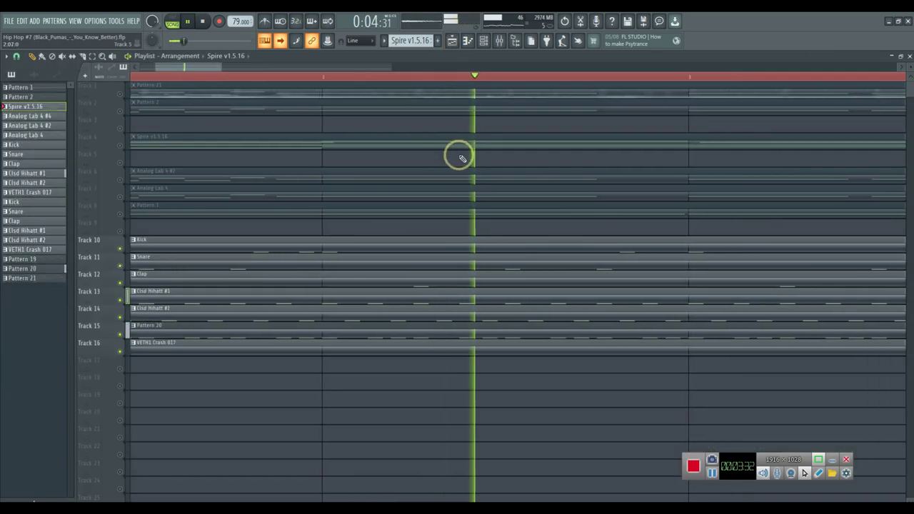
Unmute the Analog Lab parts on Tracks 6 and 7 and Pattern 2 on Track 2 alongside the drums.
{"action": "left_click", "coordinate": [122, 197]}
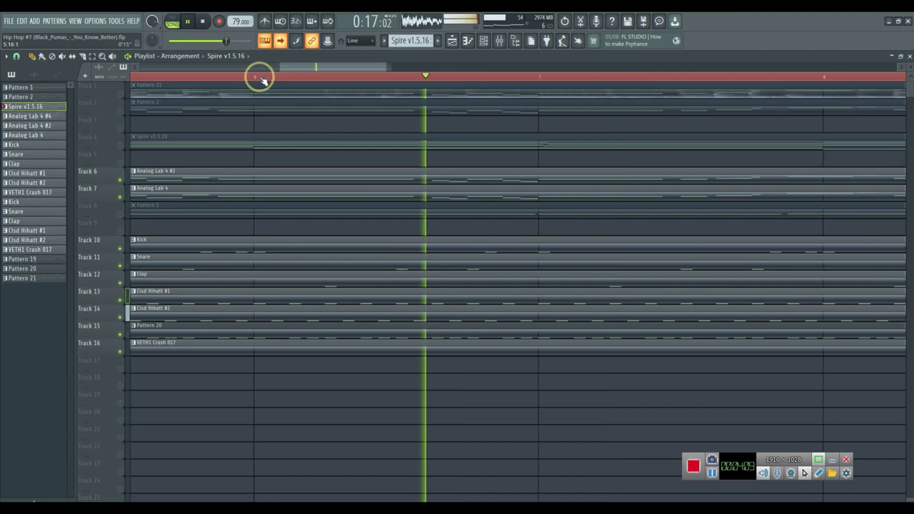
{"action": "scroll", "coordinate": [258, 76], "scroll_direction": "down", "scroll_amount": 3}
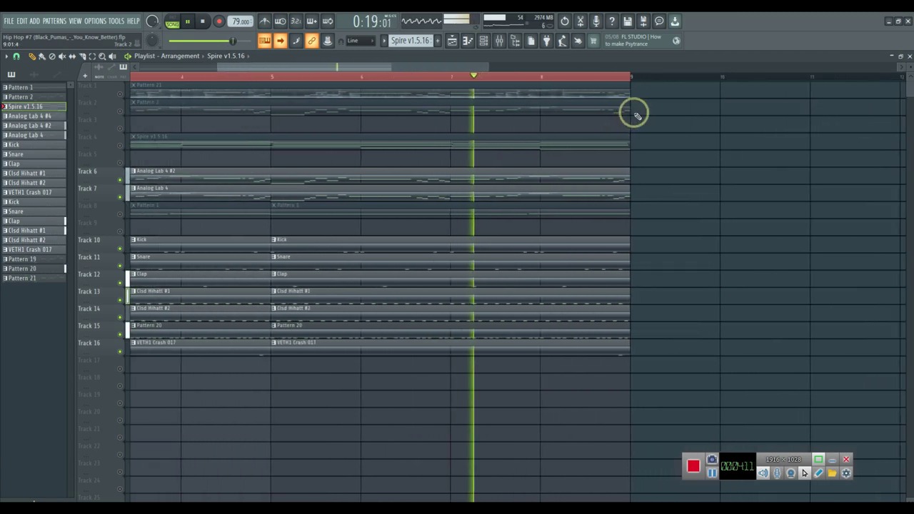
{"action": "left_click", "coordinate": [121, 113]}
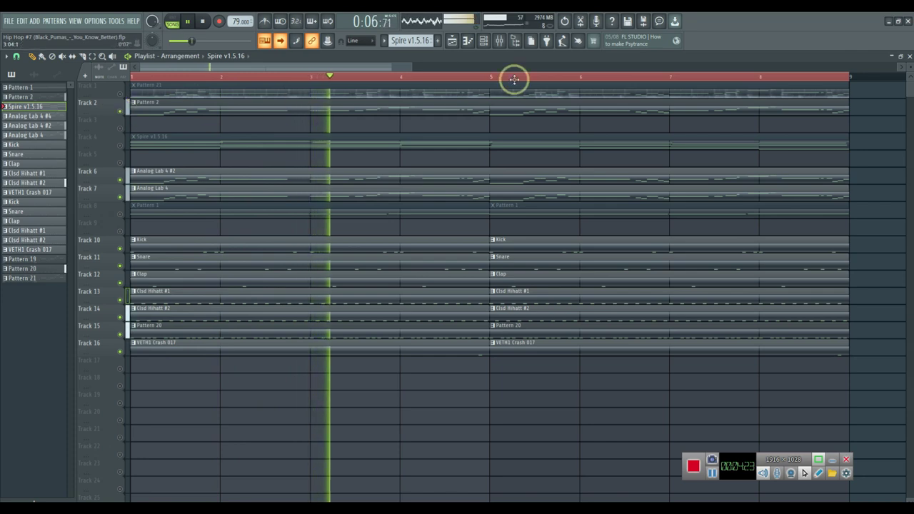
Check the channels in the channel rack, close it, and unmute Pattern 21 on playlist Track 1.
{"action": "left_click", "coordinate": [486, 41]}
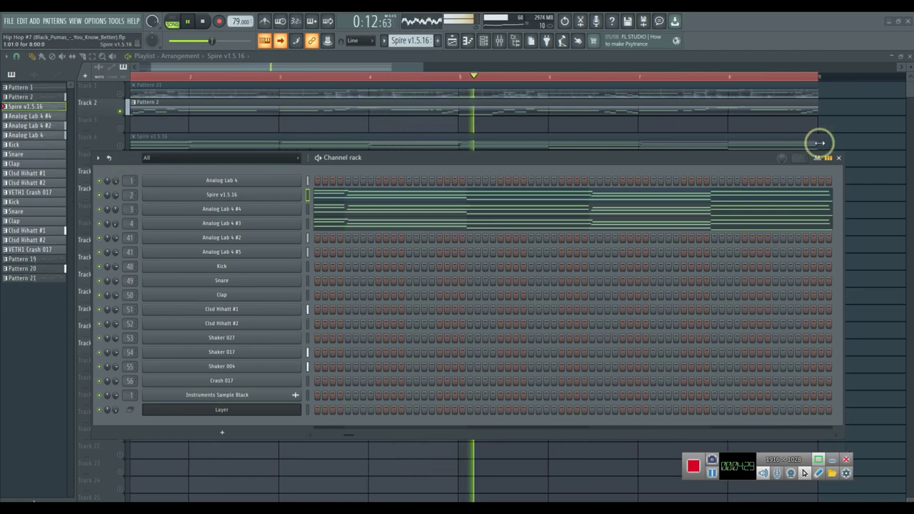
{"action": "left_click", "coordinate": [840, 158]}
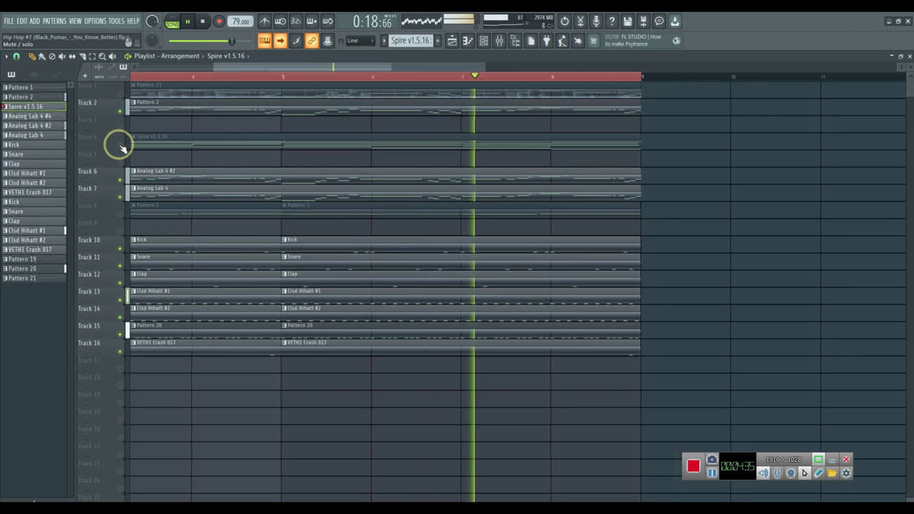
{"action": "left_click", "coordinate": [121, 93]}
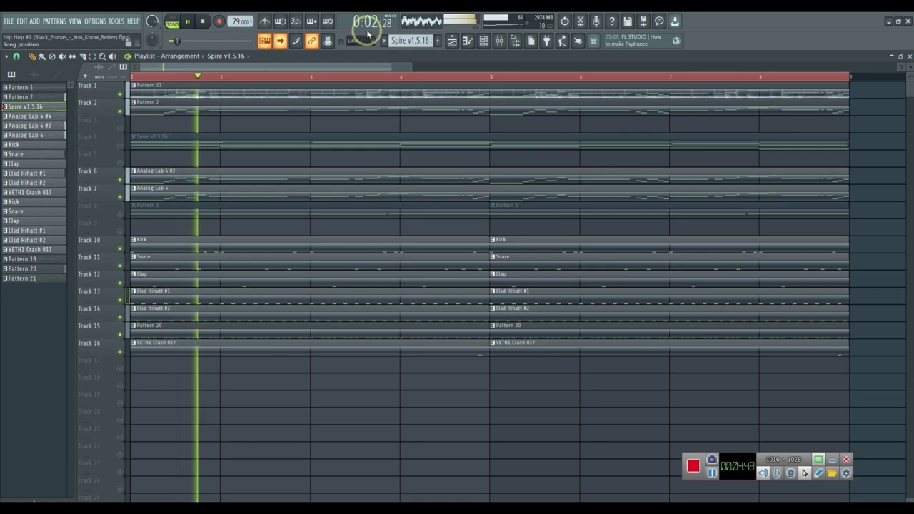
Open the channel rack to look over the Spire v1.5.16 channel, and close it.
{"action": "left_click", "coordinate": [483, 41]}
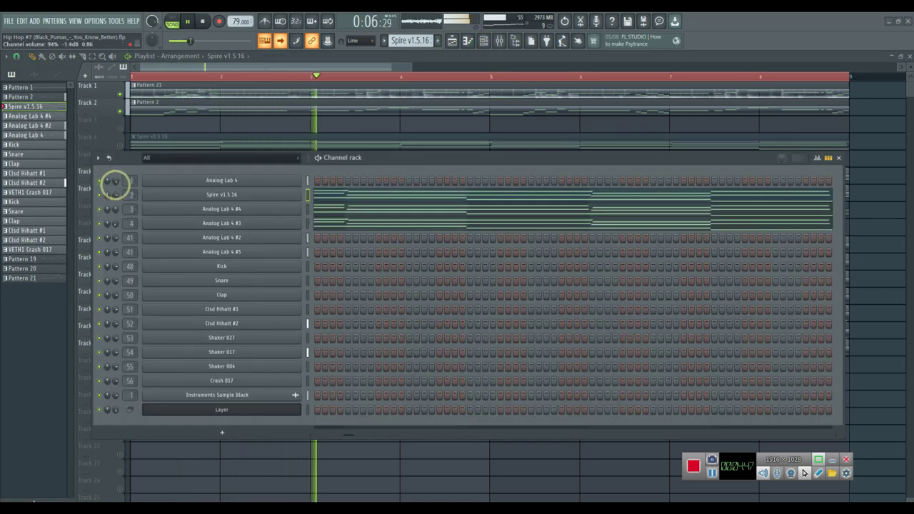
{"action": "left_click", "coordinate": [839, 158]}
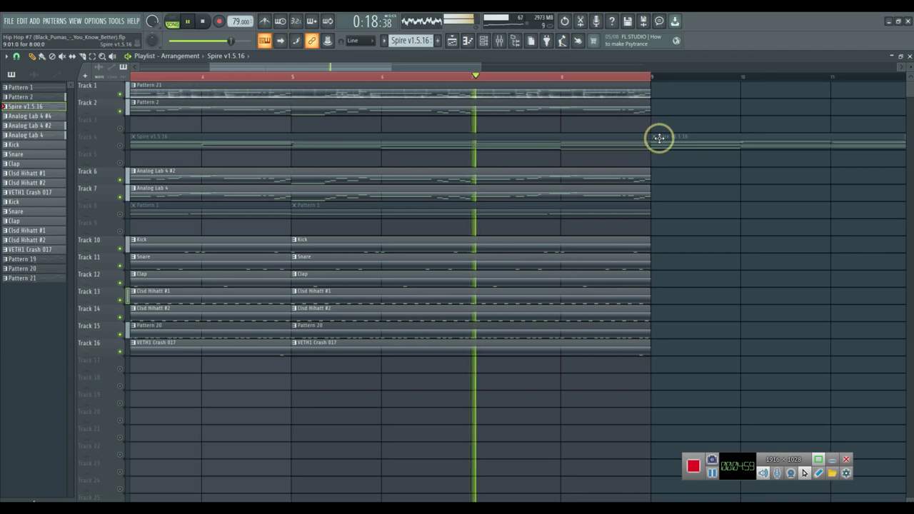
Fit the Spire v1.5.16 clip on Track 4 to the eight-bar loop, unmuting its track and turning auto-scrolling back on.
{"action": "left_click_drag", "start_coordinate": [645, 145], "coordinate": [561, 145]}
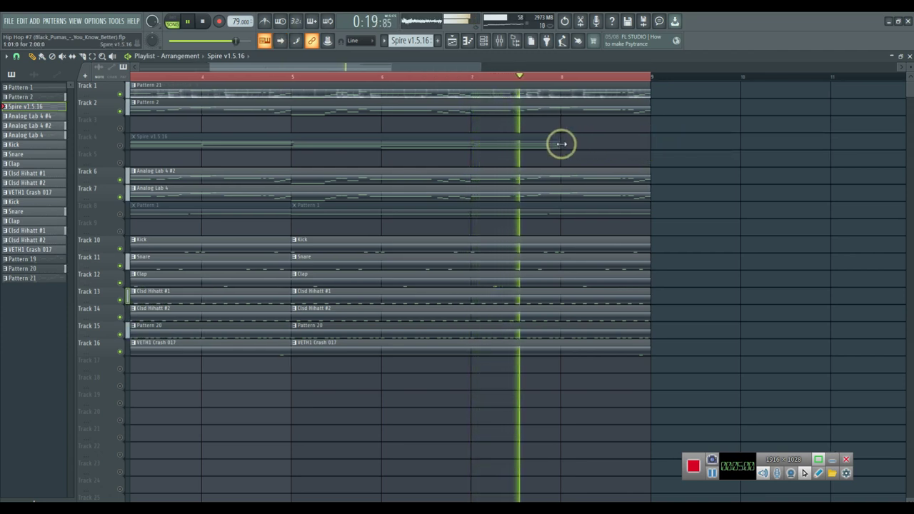
{"action": "left_click", "coordinate": [118, 145]}
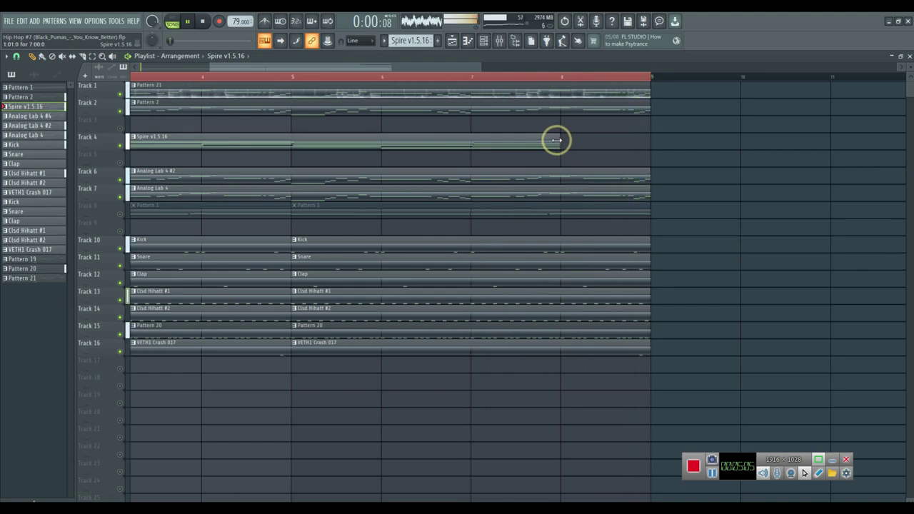
{"action": "left_click", "coordinate": [280, 39]}
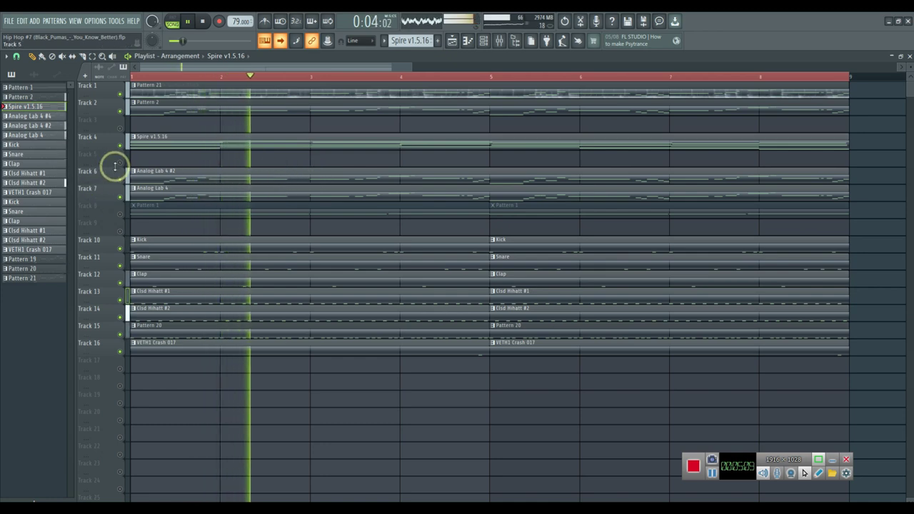
Enlarge playlist Track 4 to examine the Spire v1.5.16 chord notes, and shrink it back to normal height.
{"action": "left_click_drag", "start_coordinate": [100, 149], "coordinate": [115, 308]}
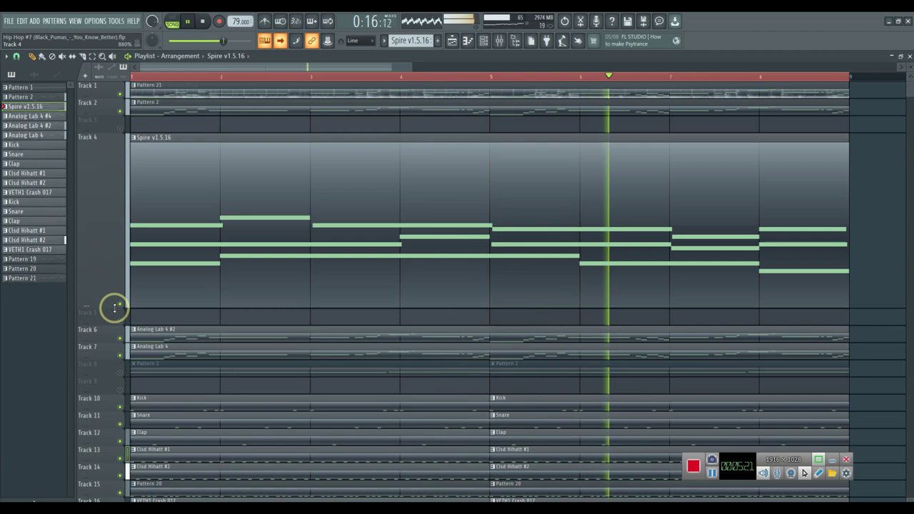
{"action": "left_click_drag", "start_coordinate": [115, 308], "coordinate": [107, 336]}
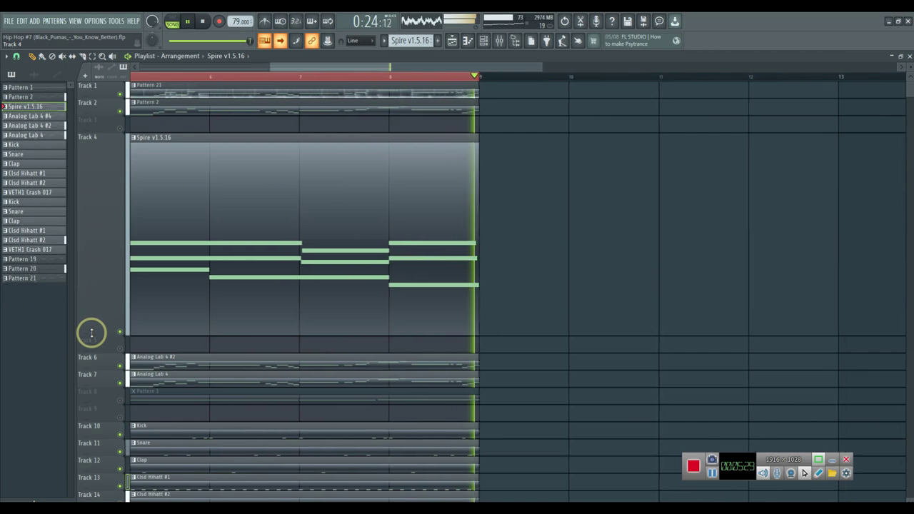
{"action": "left_click_drag", "start_coordinate": [90, 330], "coordinate": [100, 149]}
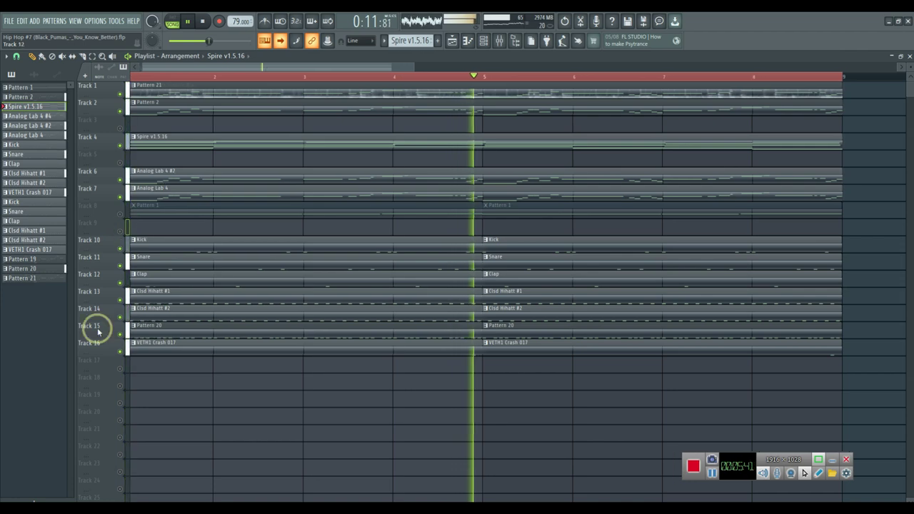
Mute the Snare and Clap on Tracks 11 and 12, and bring back only the Clap to audition it.
{"action": "left_click", "coordinate": [119, 265]}
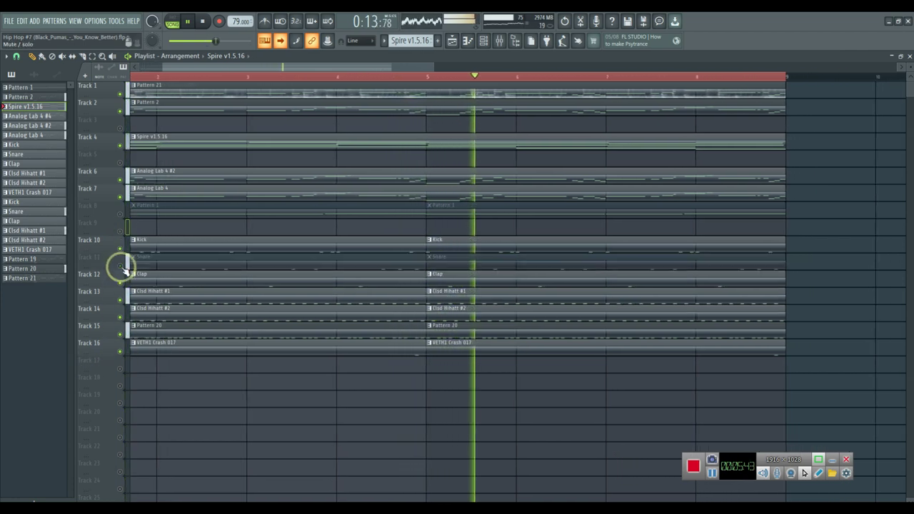
{"action": "left_click", "coordinate": [119, 283]}
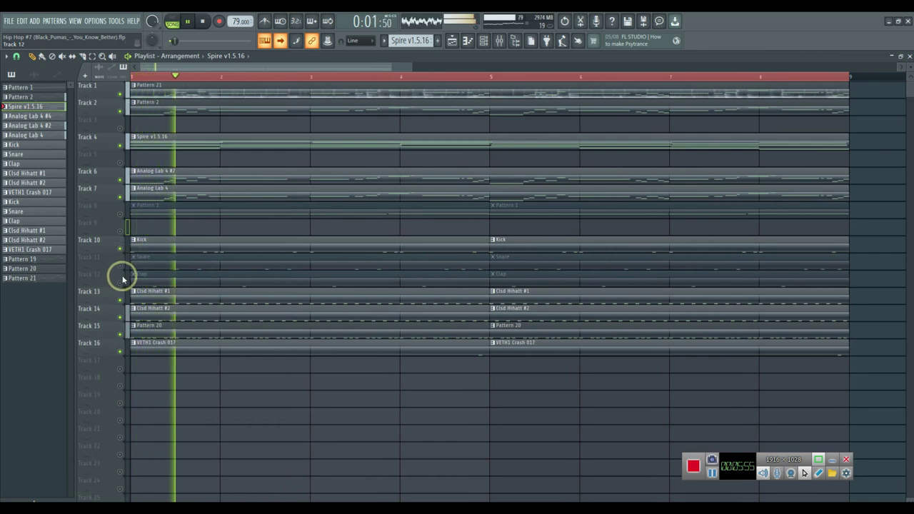
{"action": "left_click", "coordinate": [122, 282]}
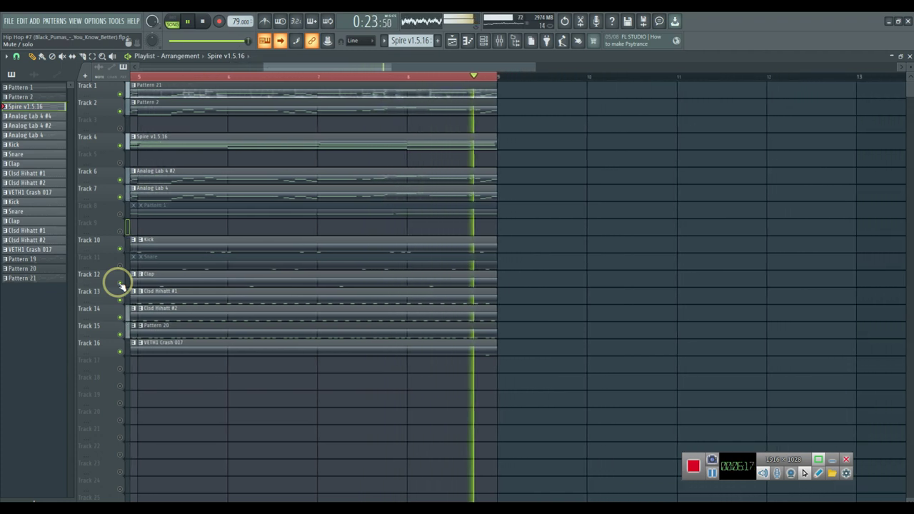
Mute the Clap and unmute the Snare to hear it alone, and bring the Clap back in alongside it.
{"action": "left_click", "coordinate": [120, 281]}
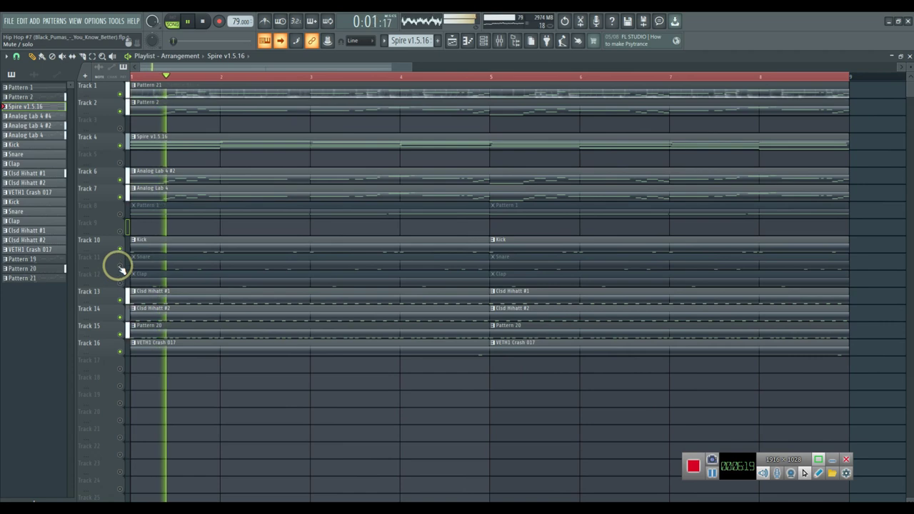
{"action": "left_click", "coordinate": [120, 265]}
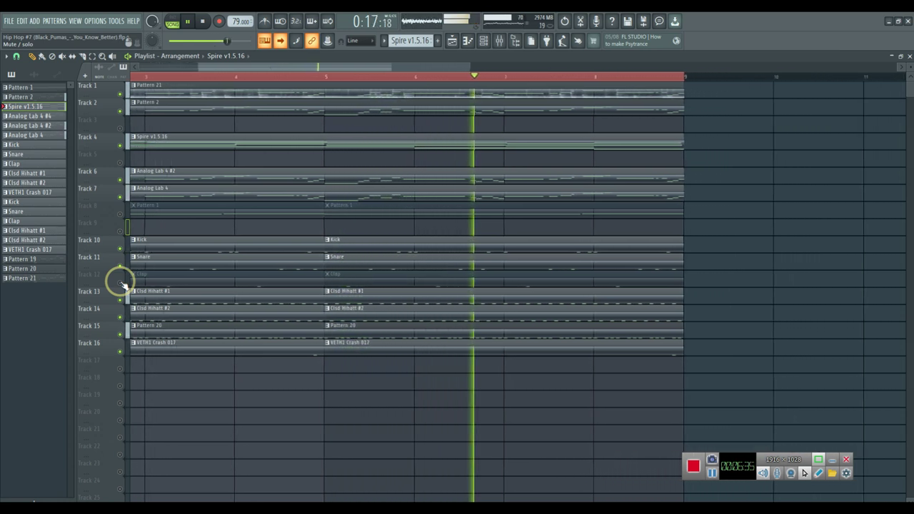
{"action": "left_click", "coordinate": [120, 283]}
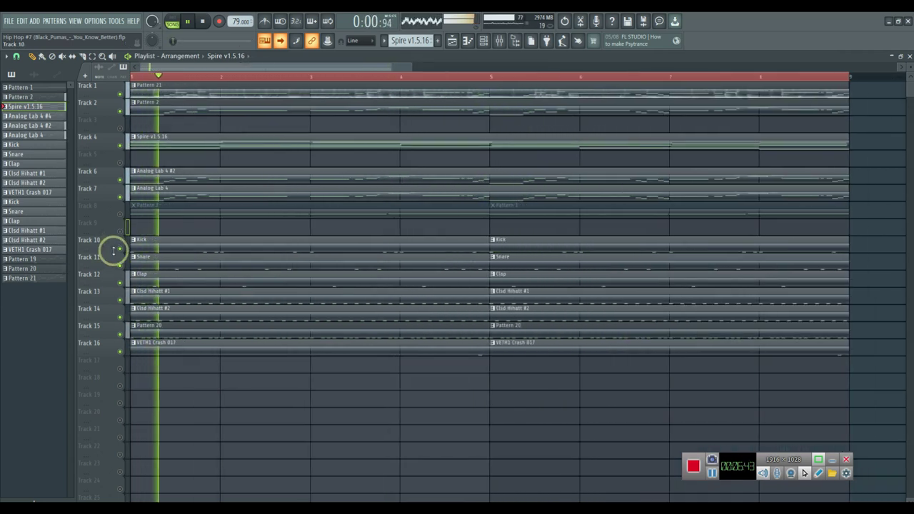
Solo Analog Lab 4 on Track 7 and add Analog Lab 4 #2 on Track 6 and Spire v1.5.16 on Track 4.
{"action": "right_click", "coordinate": [120, 196]}
{"action": "left_click", "coordinate": [120, 179]}
{"action": "left_click", "coordinate": [120, 145]}
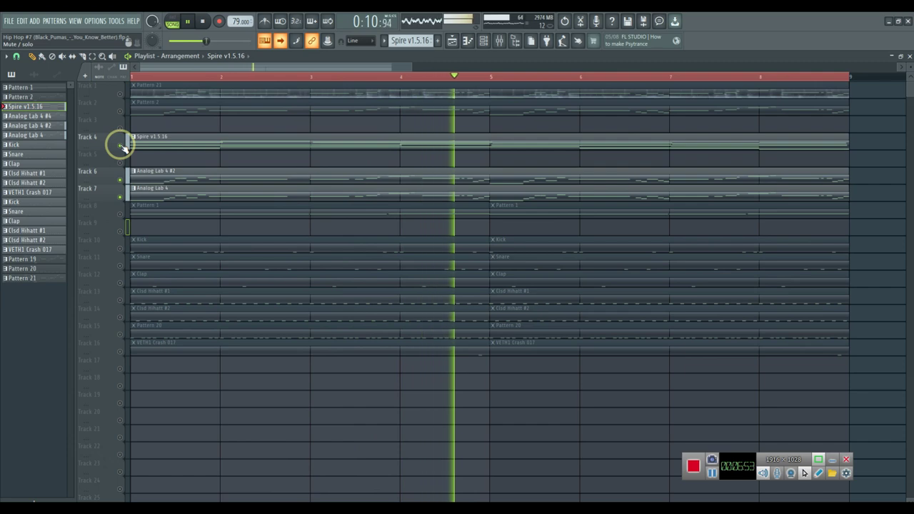
Compare the melody with Spire v1.5.16 muted and unmuted, add Pattern 2 and Pattern 21 on Tracks 2 and 1, and stop playback.
{"action": "left_click", "coordinate": [122, 145]}
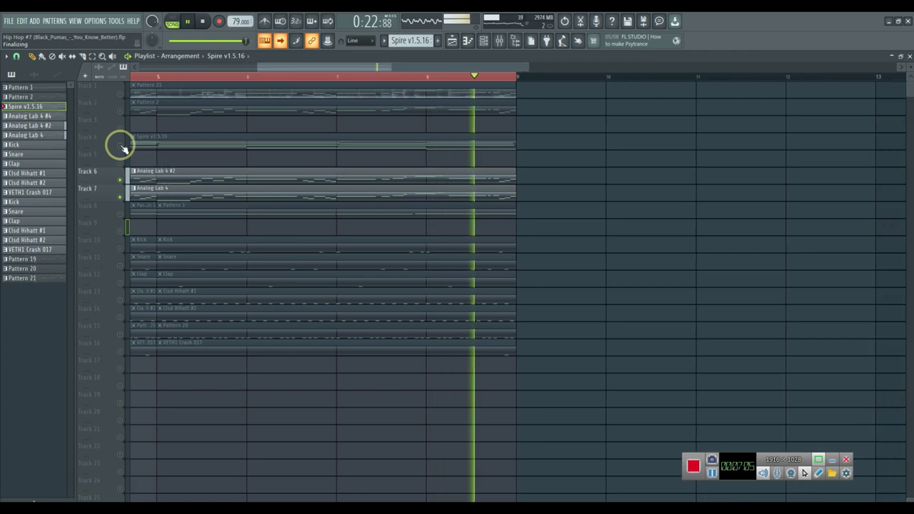
{"action": "left_click", "coordinate": [121, 146]}
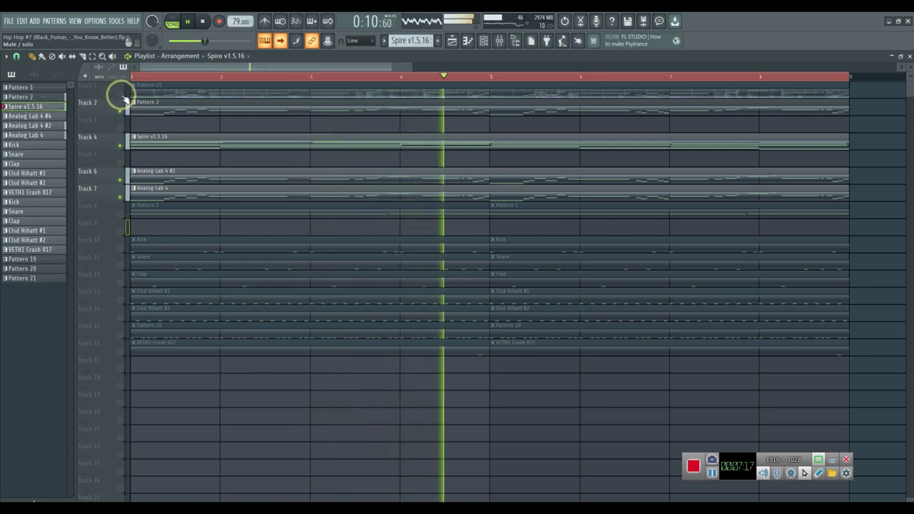
{"action": "left_click", "coordinate": [120, 94]}
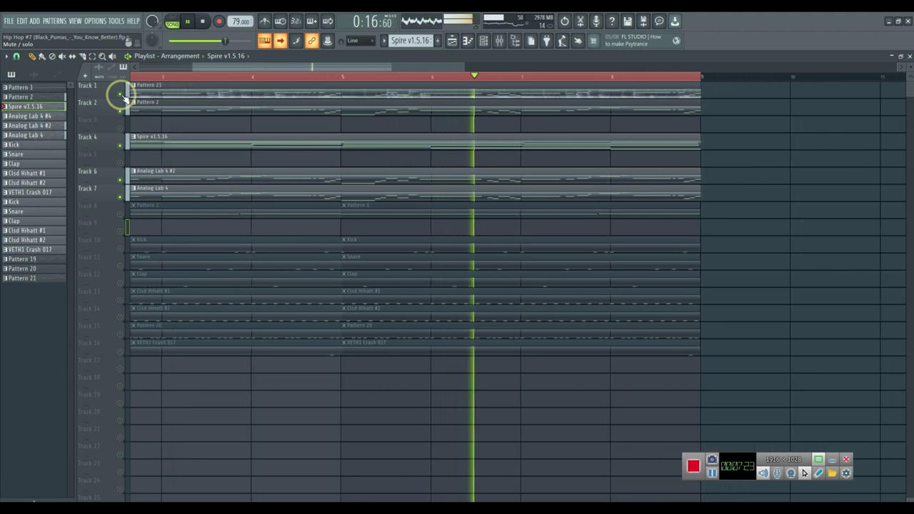
{"action": "key", "text": "space"}
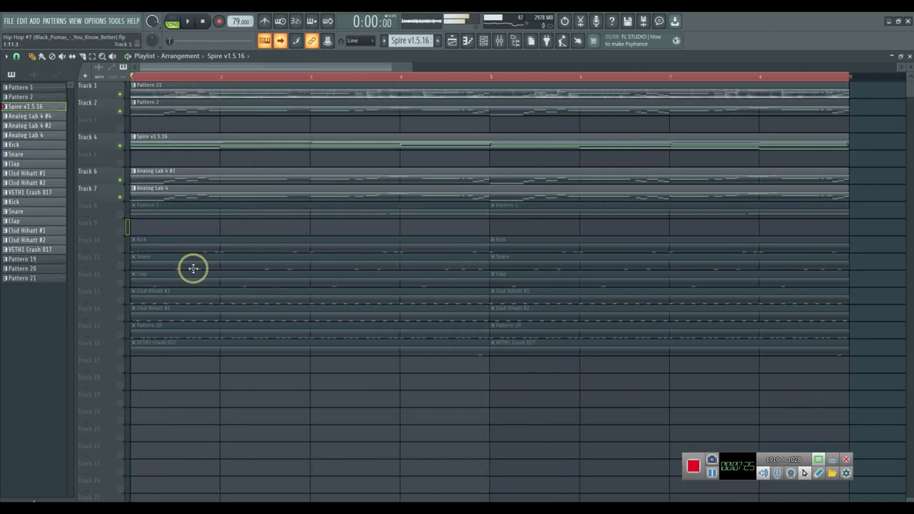